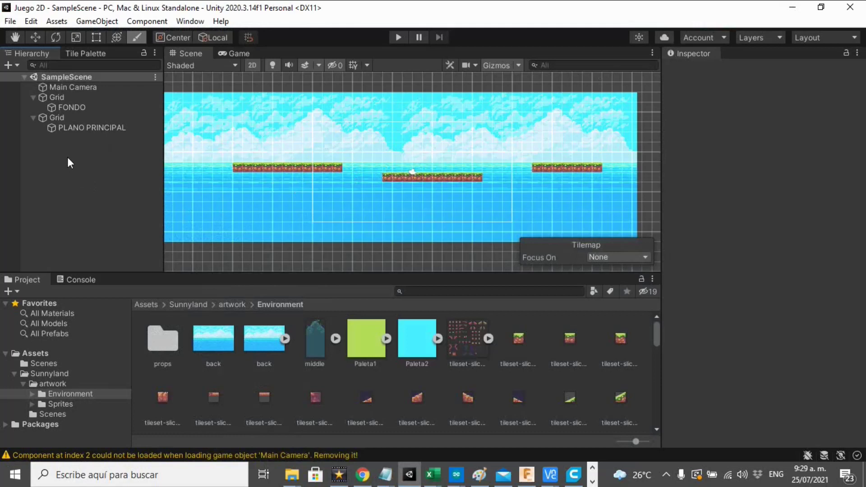
Create an empty GameObject and place it just below Main Camera in the Hierarchy
{"action": "right_click", "coordinate": [67, 157]}
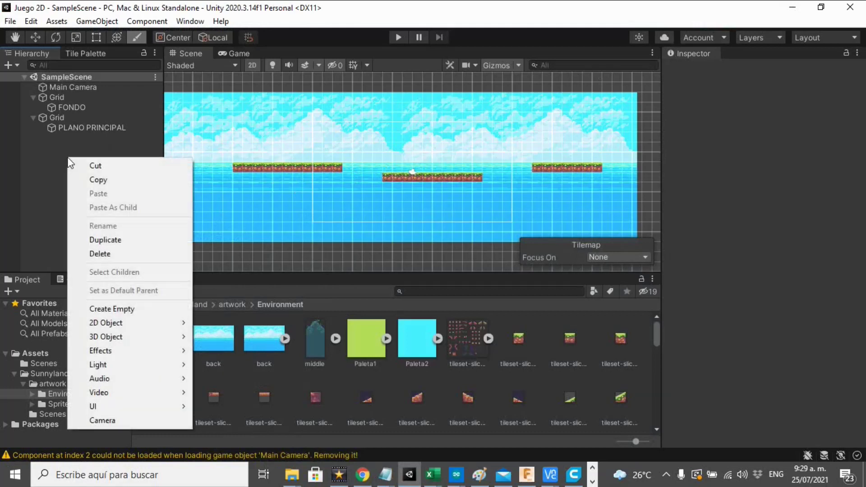
{"action": "left_click", "coordinate": [126, 311]}
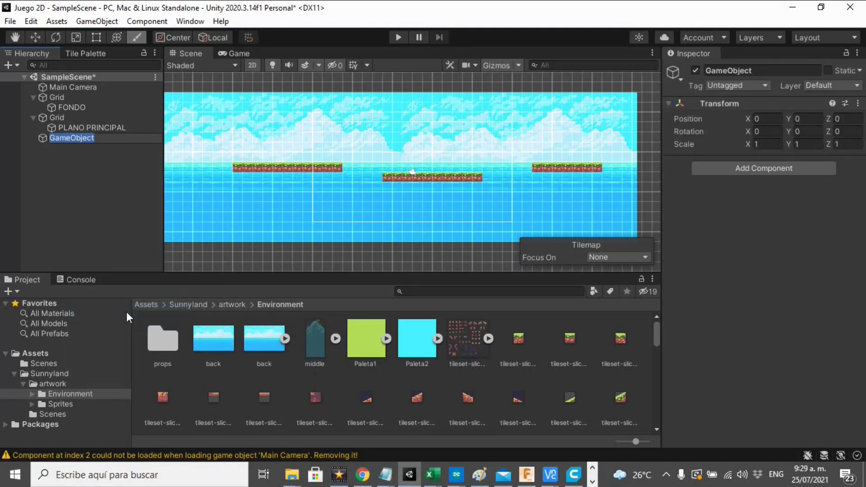
{"action": "mouse_move", "coordinate": [44, 139]}
{"action": "left_mouse_down"}
{"action": "mouse_move", "coordinate": [70, 98]}
{"action": "mouse_move", "coordinate": [61, 91]}
{"action": "left_mouse_up"}
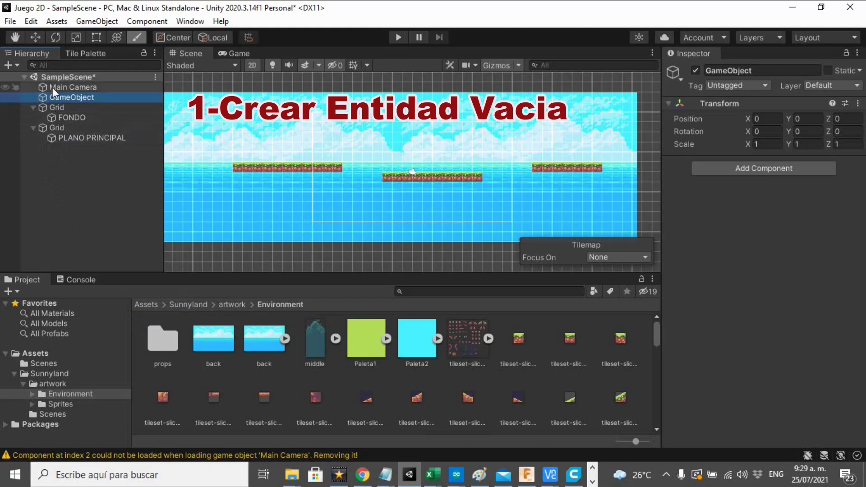
Rename the new GameObject to Personaje
{"action": "right_click", "coordinate": [61, 101]}
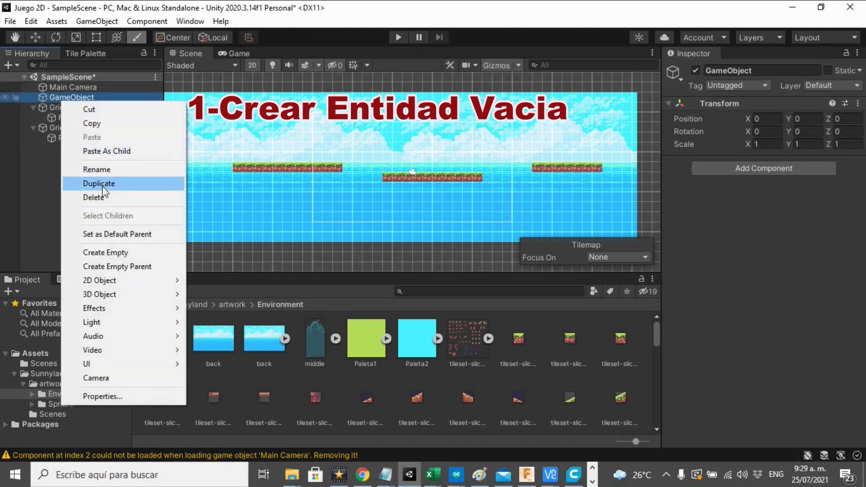
{"action": "left_click", "coordinate": [109, 169]}
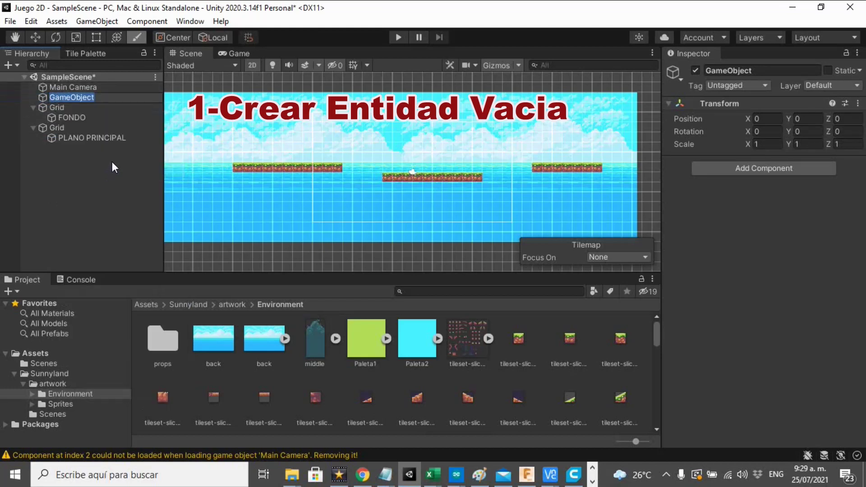
{"action": "type", "text": "Persona"}
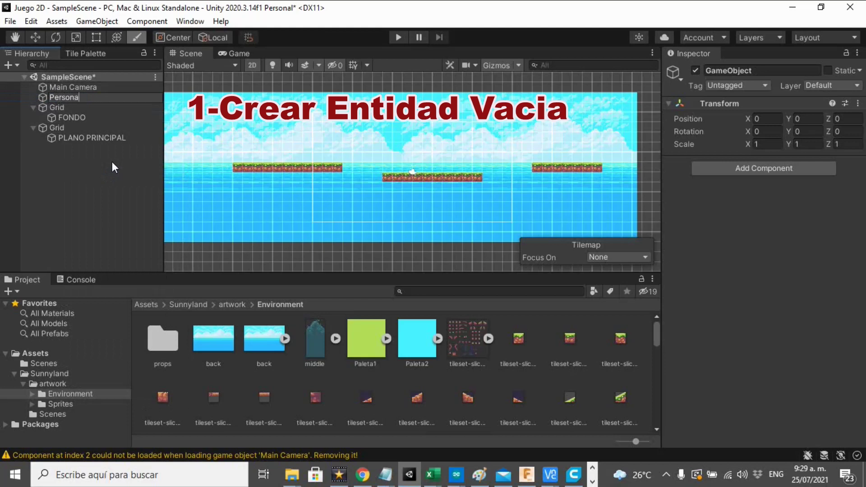
{"action": "type", "text": "je"}
{"action": "key", "text": "Return"}
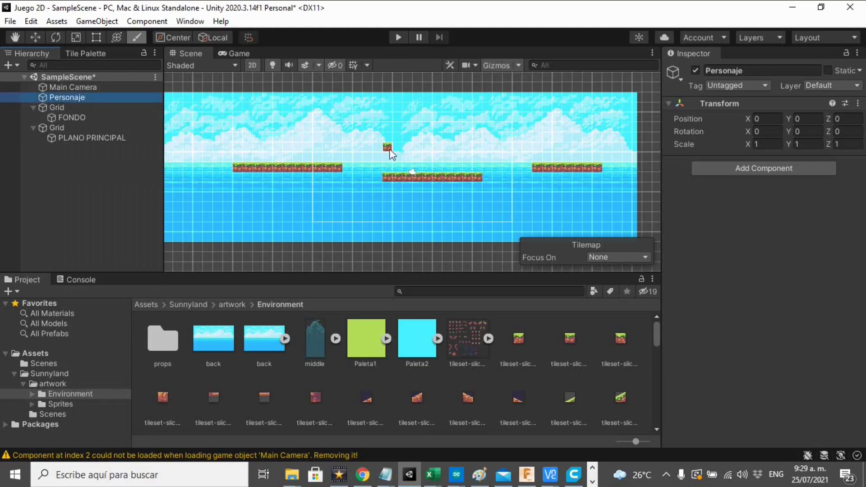
Add a Sprite Renderer component to Personaje by searching 'spri'
{"action": "left_click", "coordinate": [744, 171]}
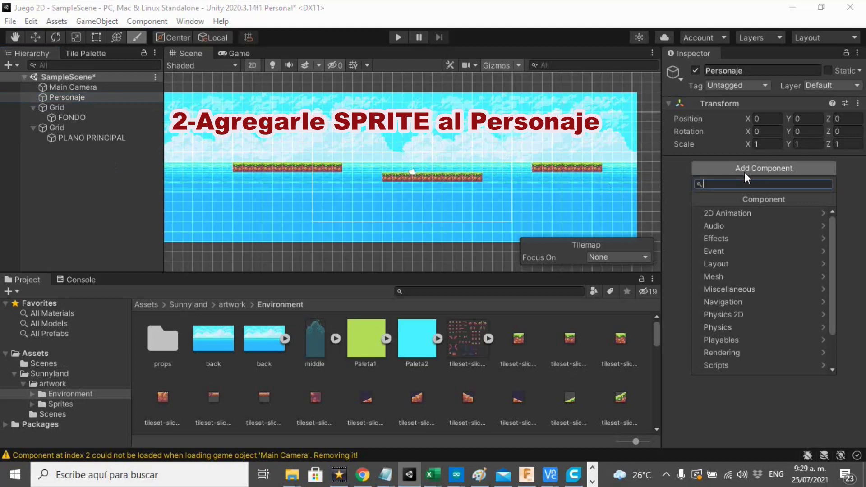
{"action": "type", "text": "spri"}
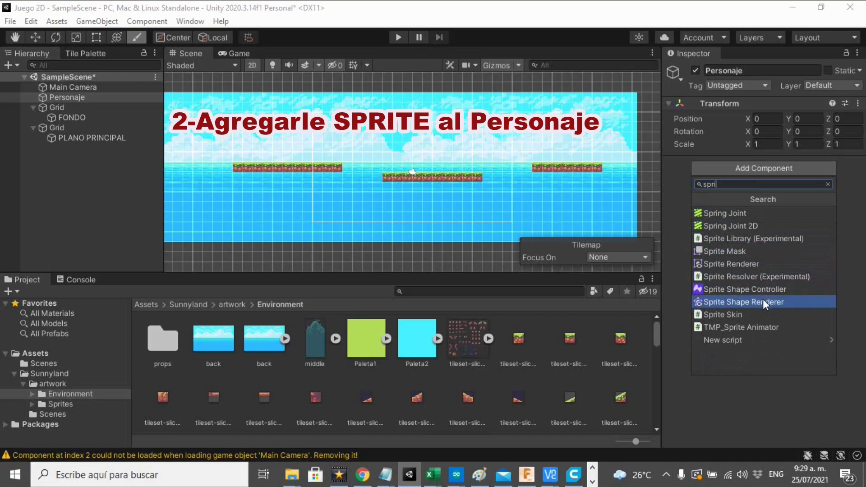
{"action": "left_click", "coordinate": [731, 262]}
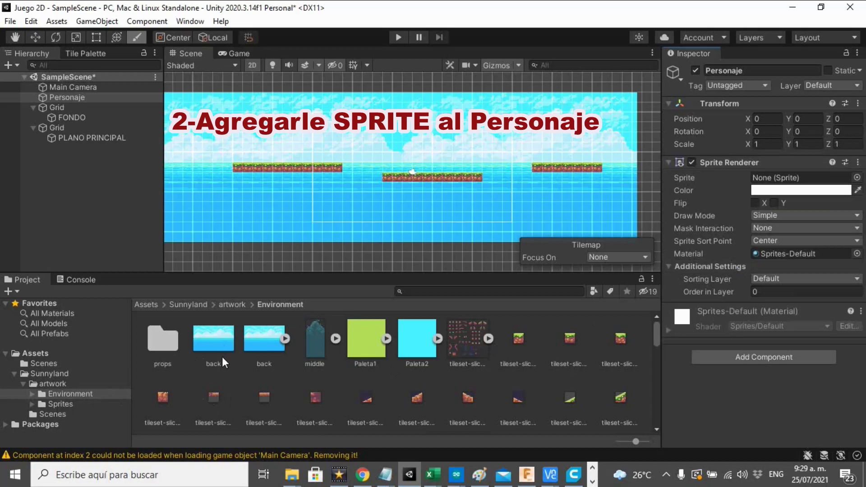
Open the Sprites > player > idle folder in the Project assets
{"action": "left_click", "coordinate": [33, 404]}
{"action": "scroll", "coordinate": [125, 408], "scroll_direction": "down", "scroll_amount": 2}
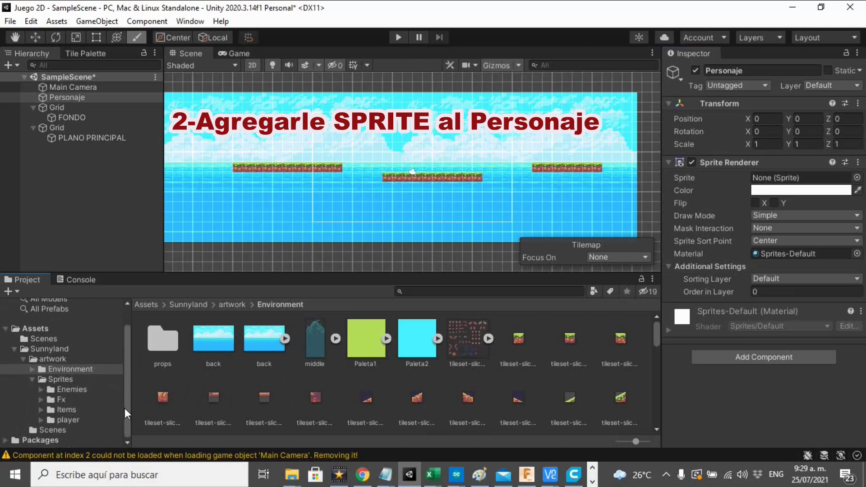
{"action": "left_click", "coordinate": [41, 420]}
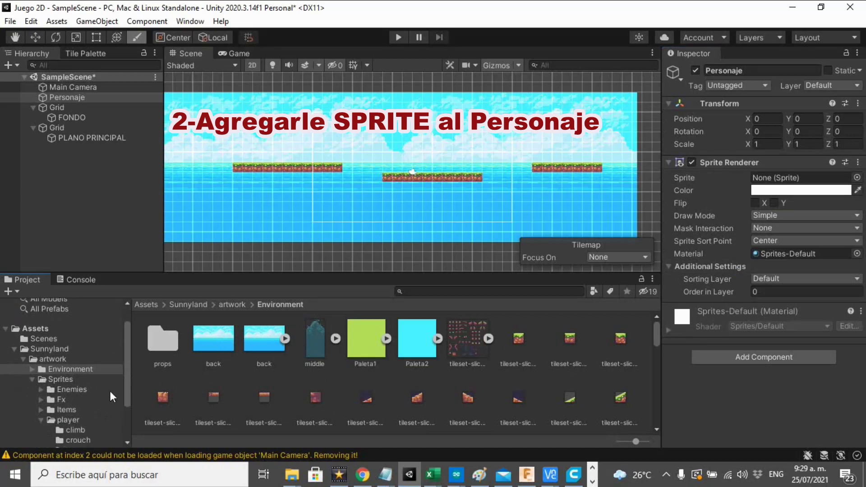
{"action": "left_click", "coordinate": [69, 420]}
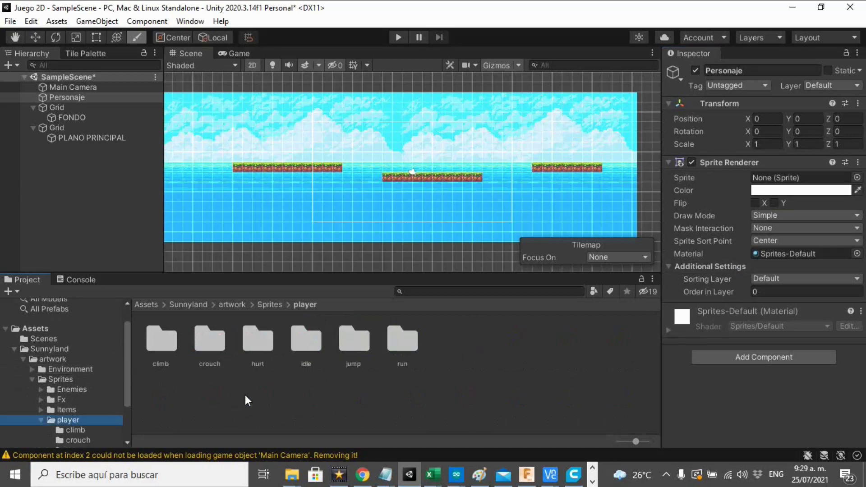
{"action": "double_click", "coordinate": [307, 348]}
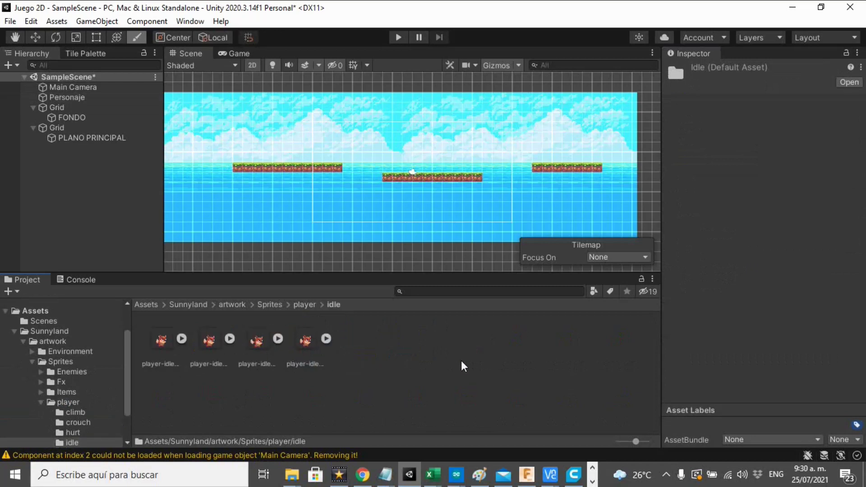
Set all four player idle sprites to 16 Pixels Per Unit and apply
{"action": "left_click", "coordinate": [154, 361]}
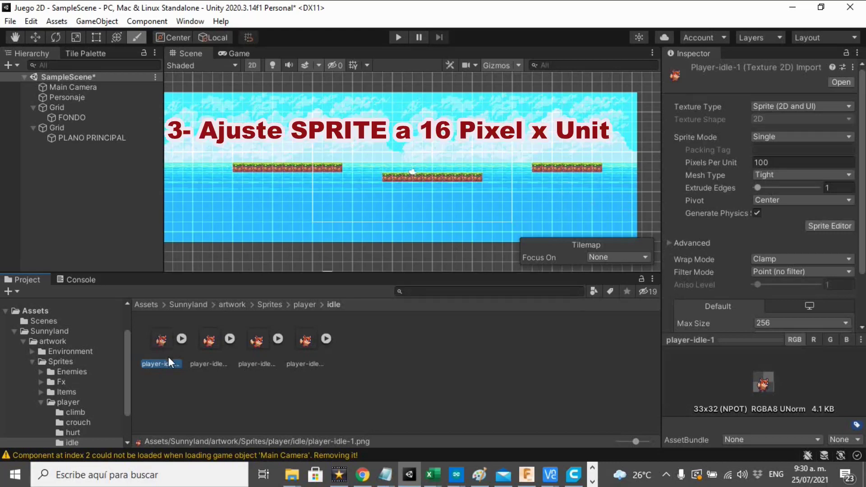
{"action": "key", "text": "ctrl+a"}
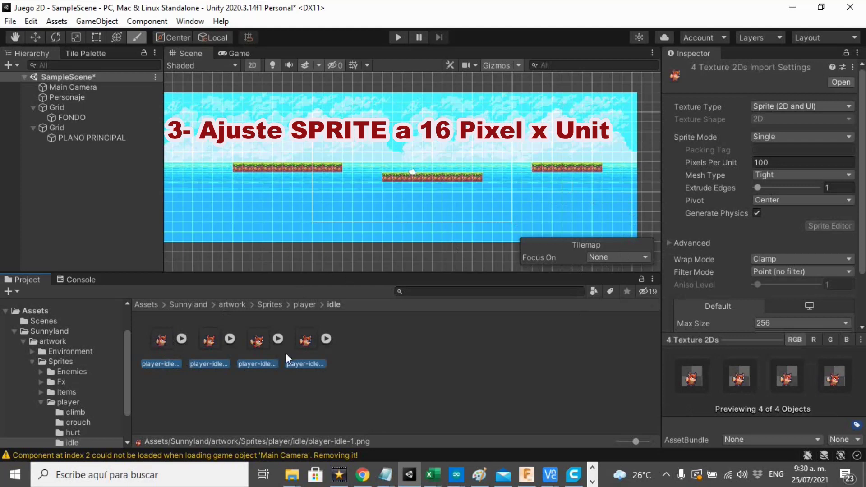
{"action": "left_click", "coordinate": [780, 163]}
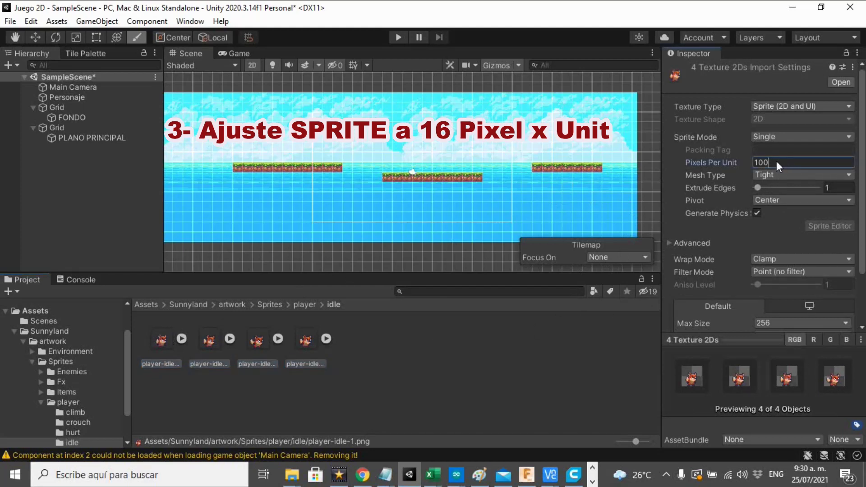
{"action": "type", "text": "1"}
{"action": "type", "text": "6"}
{"action": "left_click_drag", "start_coordinate": [859, 187], "coordinate": [859, 341]}
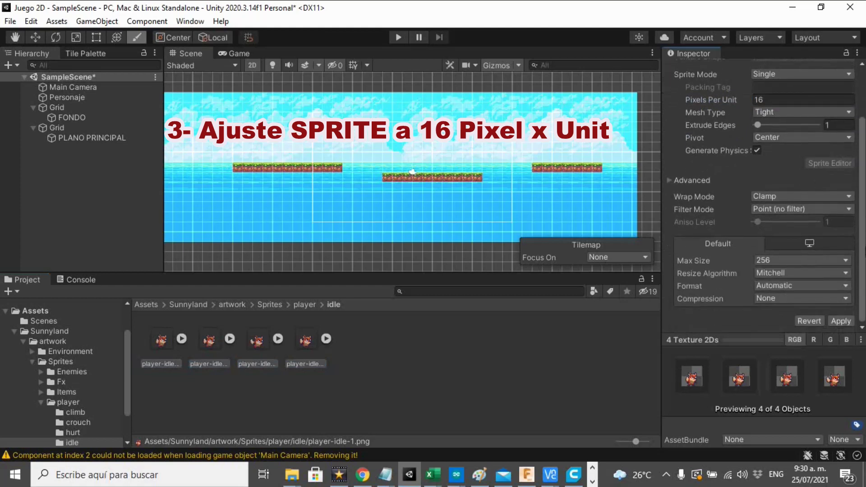
{"action": "left_click", "coordinate": [836, 320]}
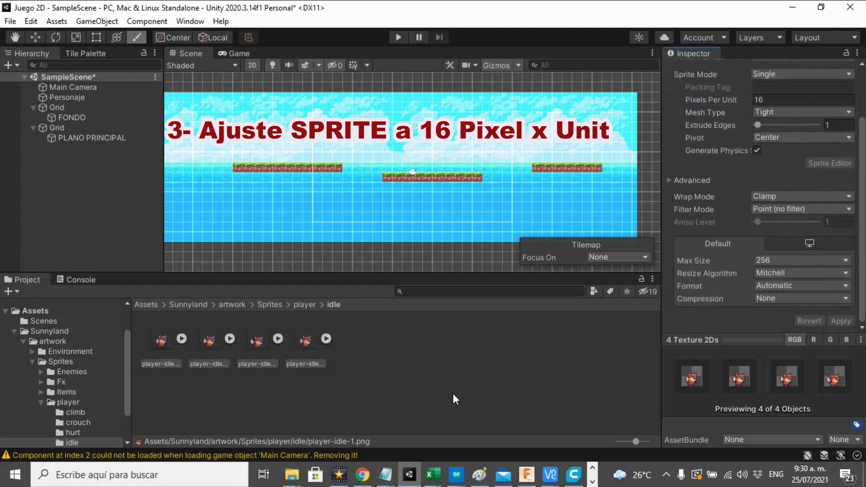
Assign player-idle-1 to Personaje's Sprite Renderer Sprite field
{"action": "left_click", "coordinate": [75, 99]}
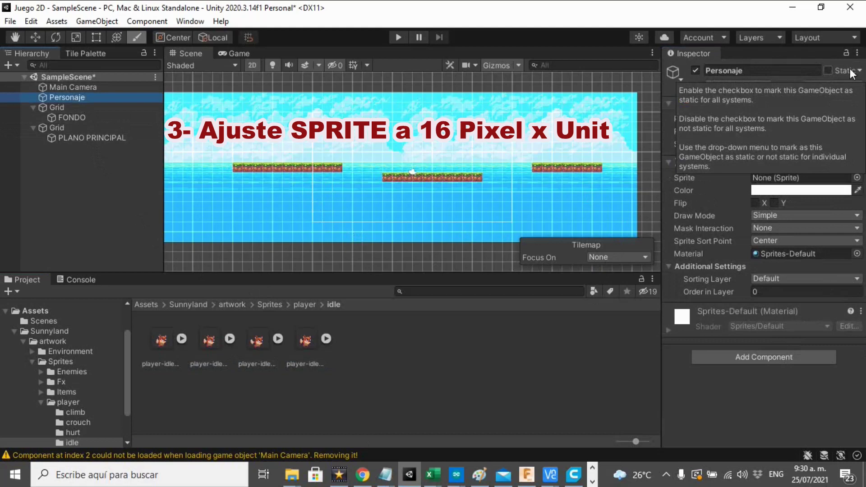
{"action": "left_click", "coordinate": [844, 51]}
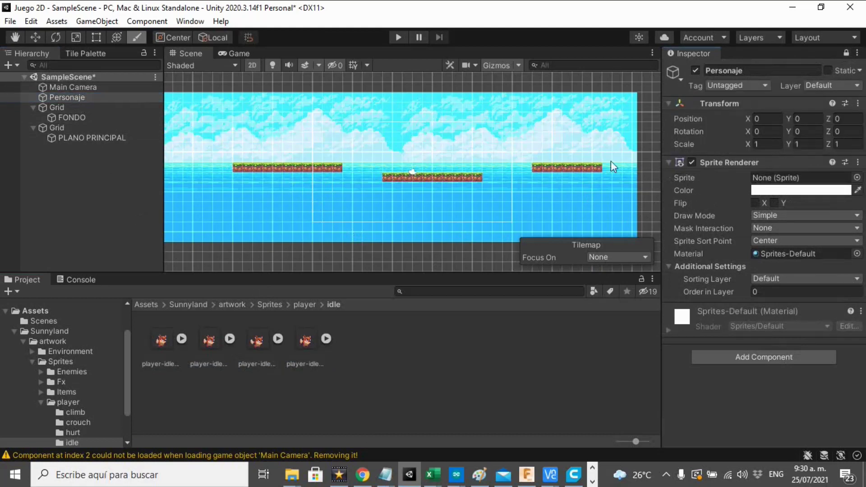
{"action": "left_click", "coordinate": [160, 339]}
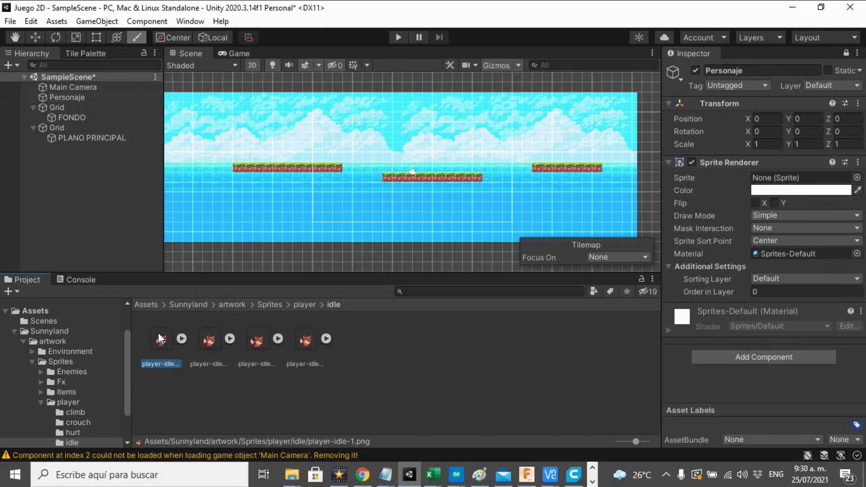
{"action": "left_click_drag", "start_coordinate": [157, 336], "coordinate": [626, 227]}
{"action": "mouse_move", "coordinate": [626, 227]}
{"action": "left_mouse_down"}
{"action": "mouse_move", "coordinate": [808, 186]}
{"action": "mouse_move", "coordinate": [807, 178]}
{"action": "left_mouse_up"}
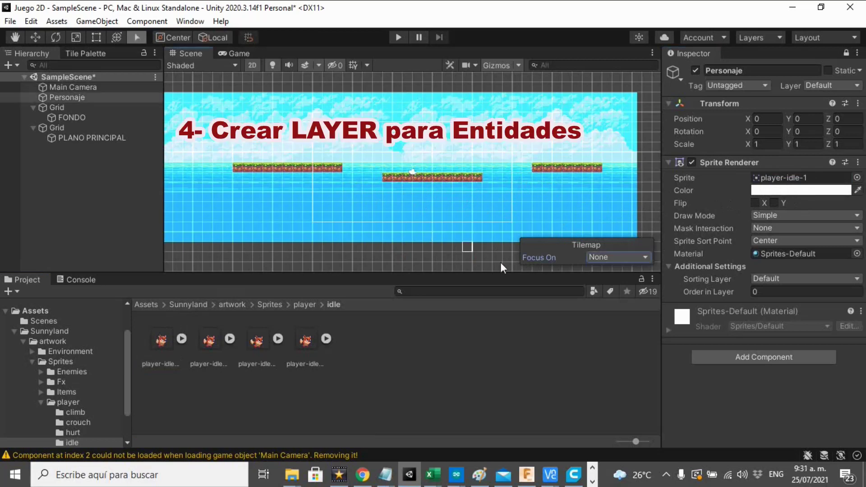
Deselect the asset and bring up the Tags and Layers settings from the Layers list
{"action": "left_click", "coordinate": [205, 369]}
{"action": "left_click", "coordinate": [744, 40]}
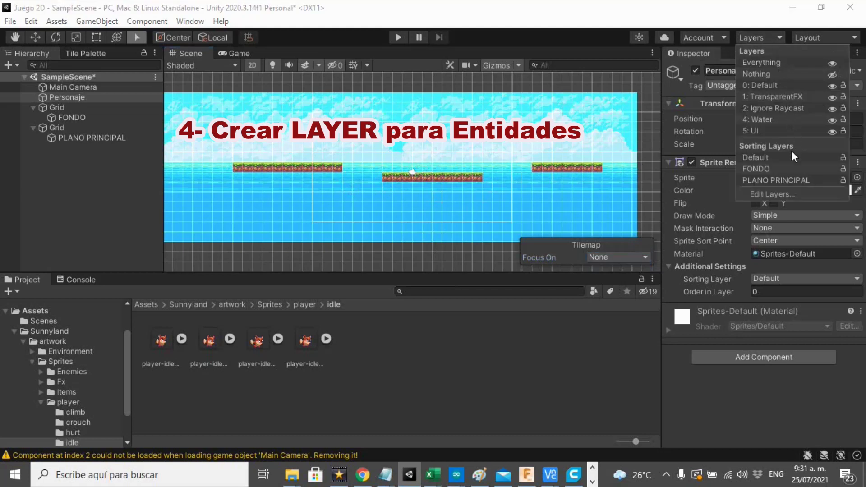
{"action": "left_click", "coordinate": [784, 194]}
{"action": "left_click", "coordinate": [743, 33]}
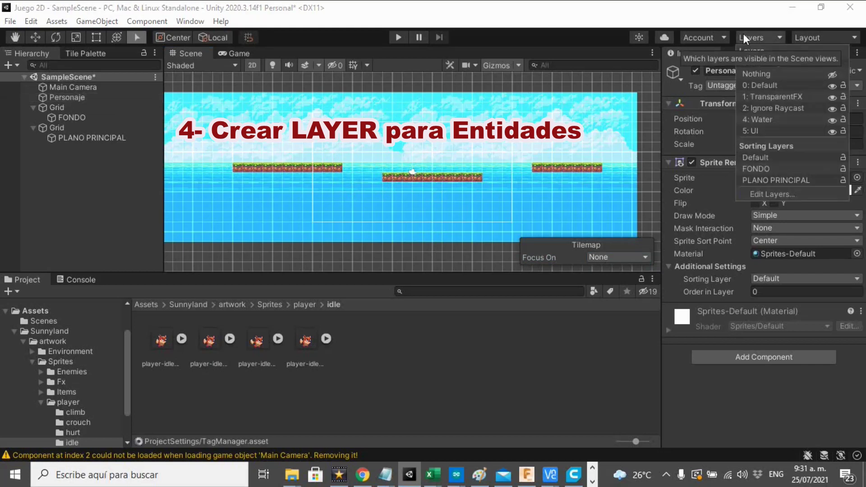
{"action": "left_click", "coordinate": [766, 193]}
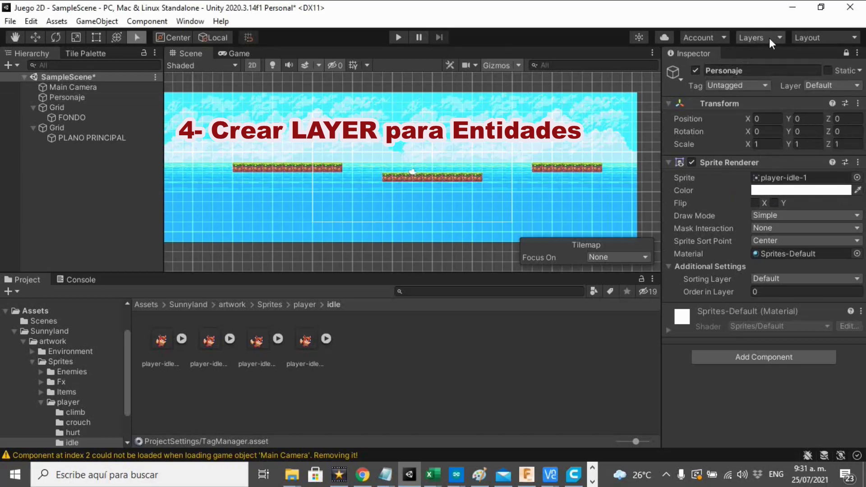
{"action": "left_click", "coordinate": [807, 38]}
{"action": "left_click", "coordinate": [742, 38]}
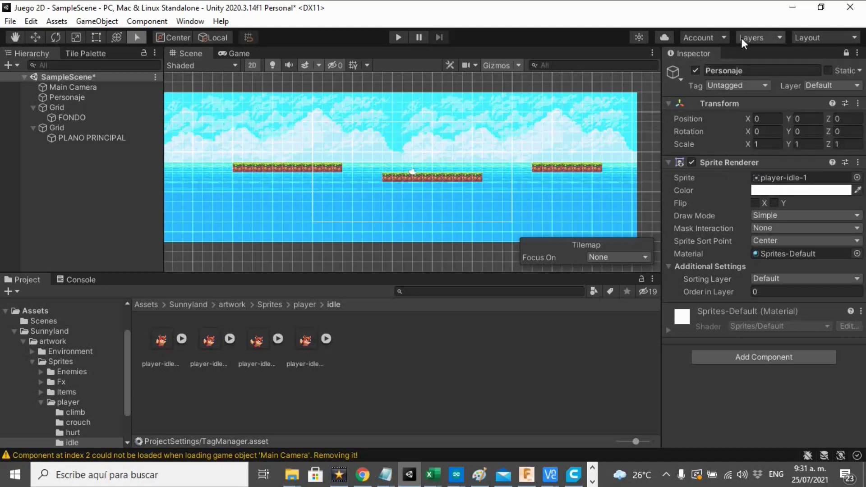
{"action": "left_click", "coordinate": [845, 53]}
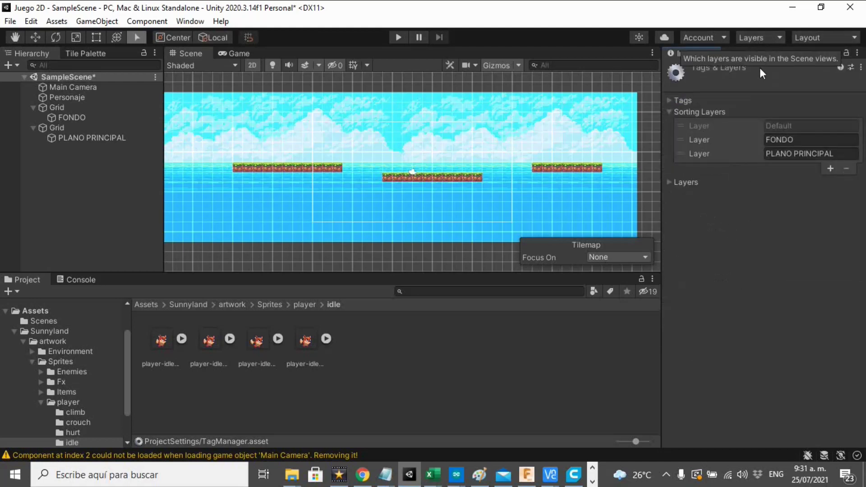
Add a new sorting layer named ENTIDADES
{"action": "left_click", "coordinate": [828, 170]}
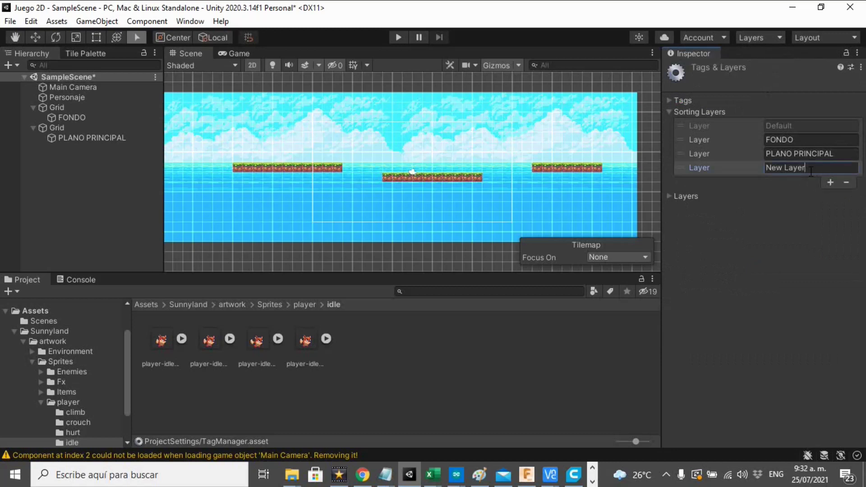
{"action": "left_click", "coordinate": [793, 168]}
{"action": "type", "text": "Entidades"}
{"action": "key", "text": "Return"}
{"action": "type", "text": "ENTIDADES"}
{"action": "left_click", "coordinate": [834, 197]}
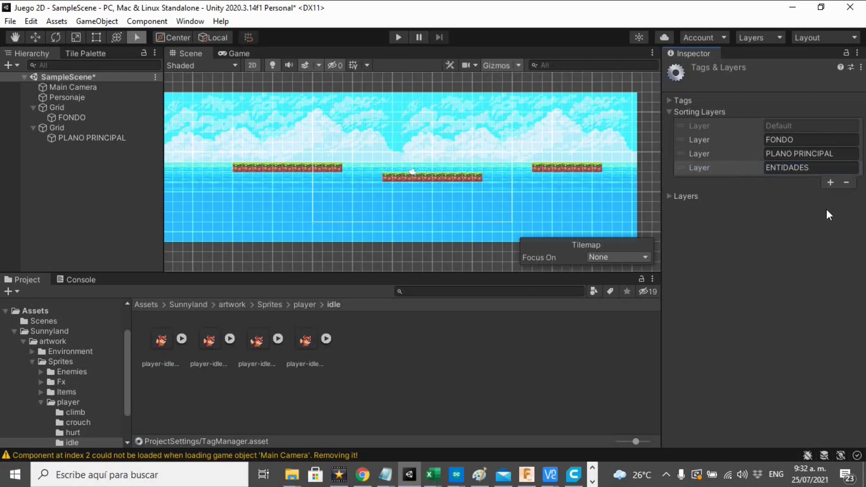
Set Personaje's Sprite Renderer sorting layer to ENTIDADES
{"action": "left_click", "coordinate": [53, 95]}
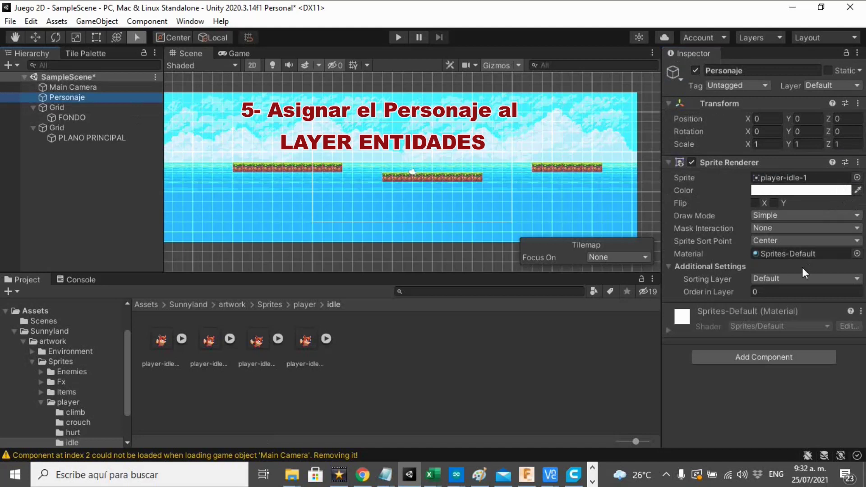
{"action": "left_click", "coordinate": [849, 285]}
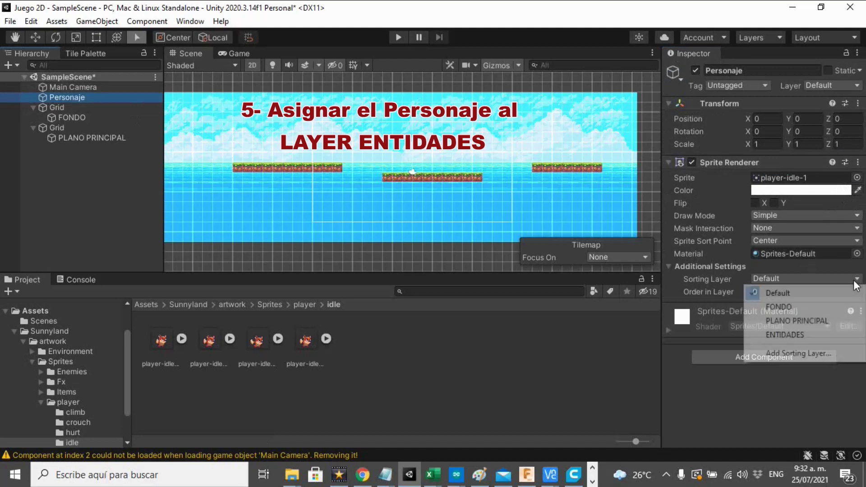
{"action": "left_click", "coordinate": [823, 335]}
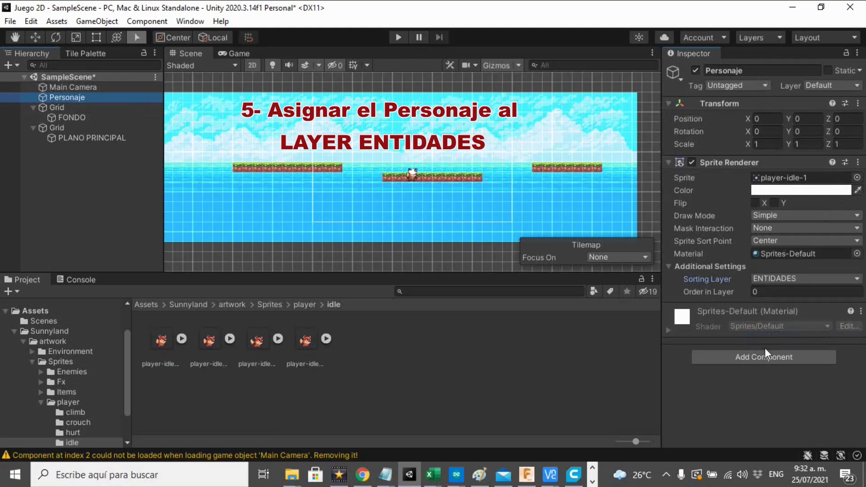
Move ENTIDADES above PLANO PRINCIPAL and nest Personaje inside the Grid holding FONDO
{"action": "left_click", "coordinate": [750, 38]}
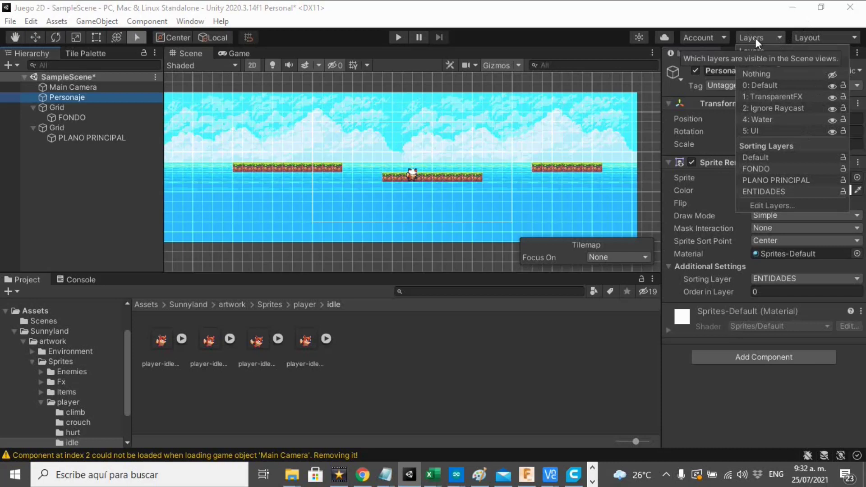
{"action": "left_click", "coordinate": [776, 206]}
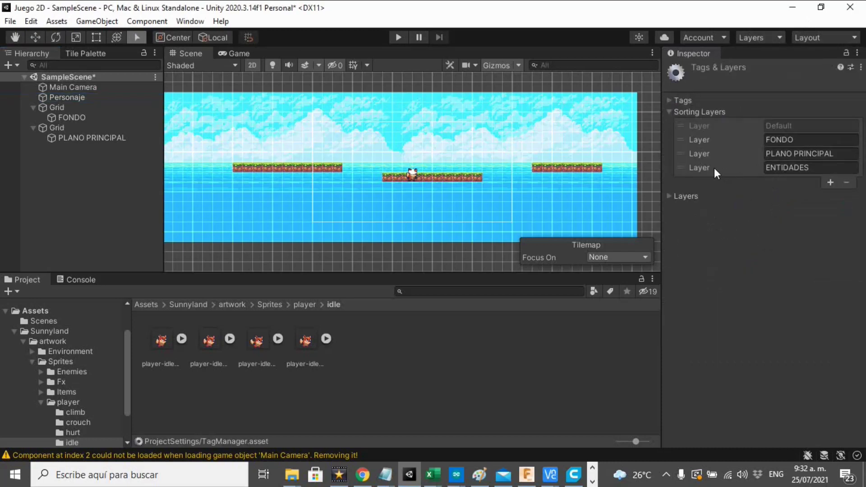
{"action": "left_click", "coordinate": [691, 168]}
{"action": "left_click_drag", "start_coordinate": [691, 167], "coordinate": [712, 150]}
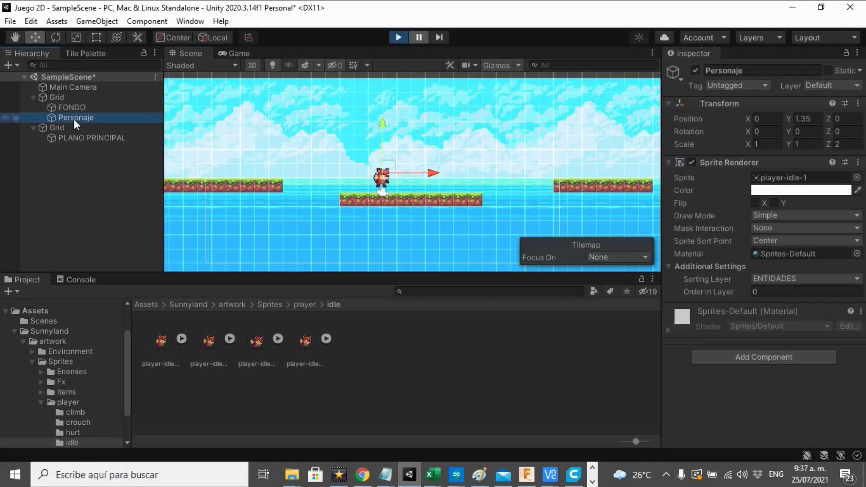
{"action": "left_click_drag", "start_coordinate": [74, 119], "coordinate": [75, 143]}
Reorder Personaje in the Hierarchy and drag it over the middle platform in the scene
{"action": "left_click", "coordinate": [75, 142]}
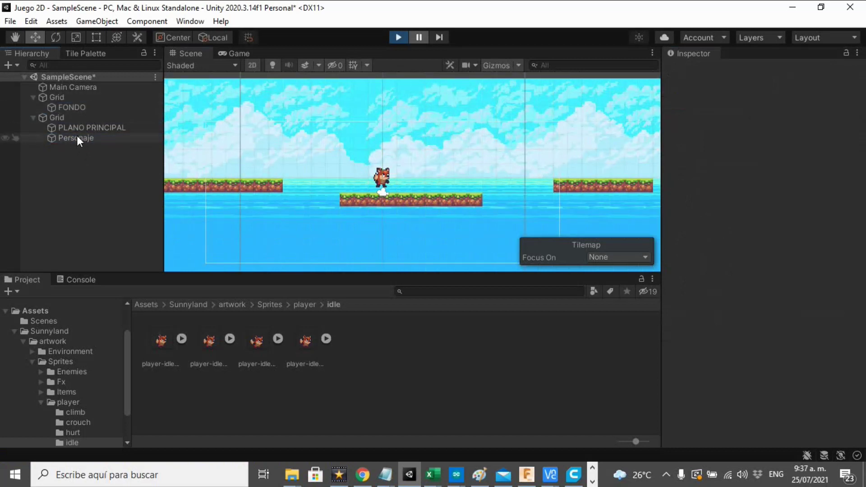
{"action": "left_click_drag", "start_coordinate": [77, 136], "coordinate": [95, 90]}
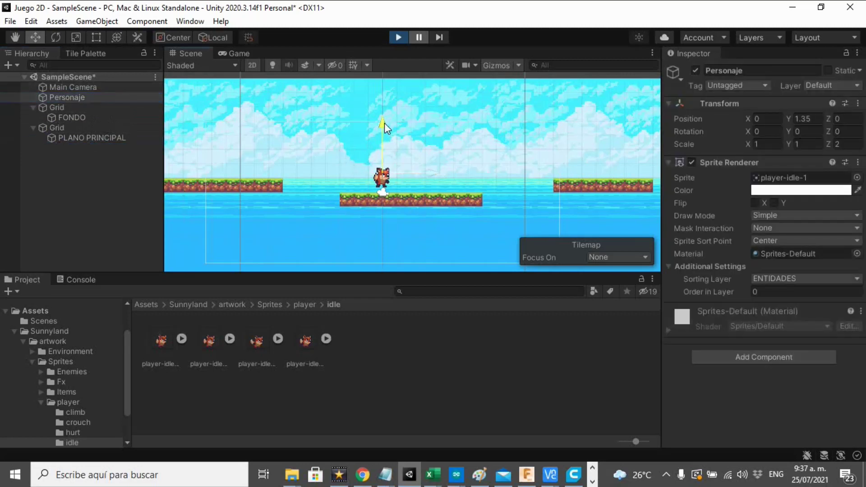
{"action": "left_click_drag", "start_coordinate": [384, 122], "coordinate": [382, 103]}
{"action": "left_click_drag", "start_coordinate": [429, 157], "coordinate": [447, 157]}
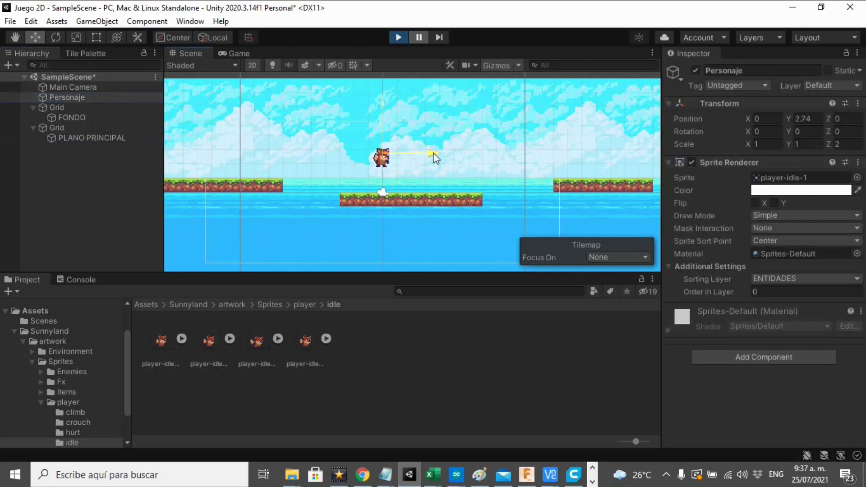
{"action": "mouse_move", "coordinate": [400, 104]}
{"action": "left_mouse_down"}
{"action": "mouse_move", "coordinate": [402, 146]}
{"action": "mouse_move", "coordinate": [399, 115]}
{"action": "mouse_move", "coordinate": [399, 128]}
{"action": "left_mouse_up"}
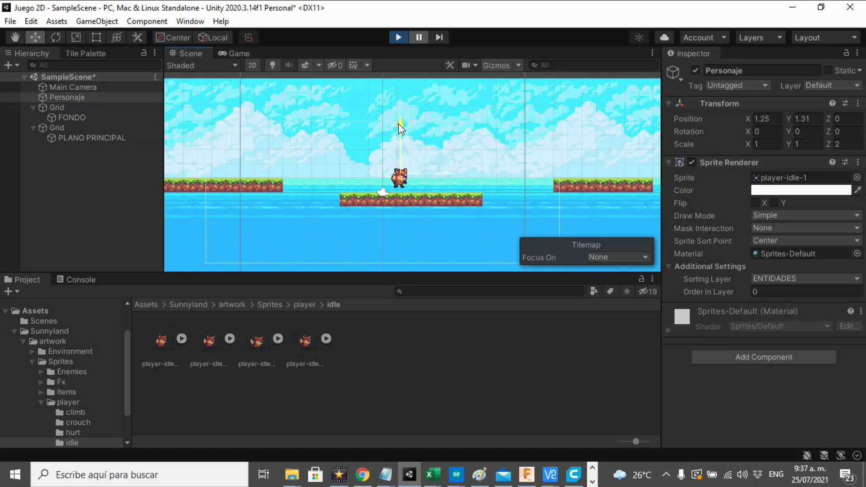
Settle Personaje onto the middle platform, then stop and rerun the game to test it
{"action": "left_click_drag", "start_coordinate": [451, 174], "coordinate": [455, 176]}
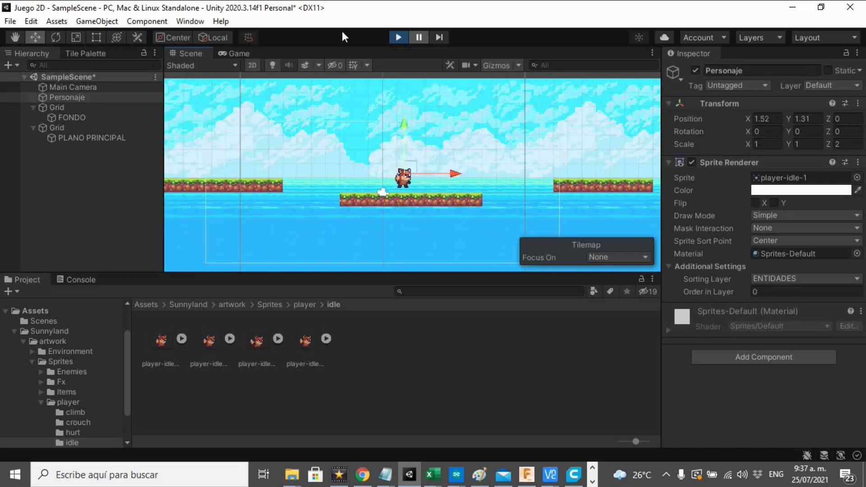
{"action": "left_click", "coordinate": [391, 37]}
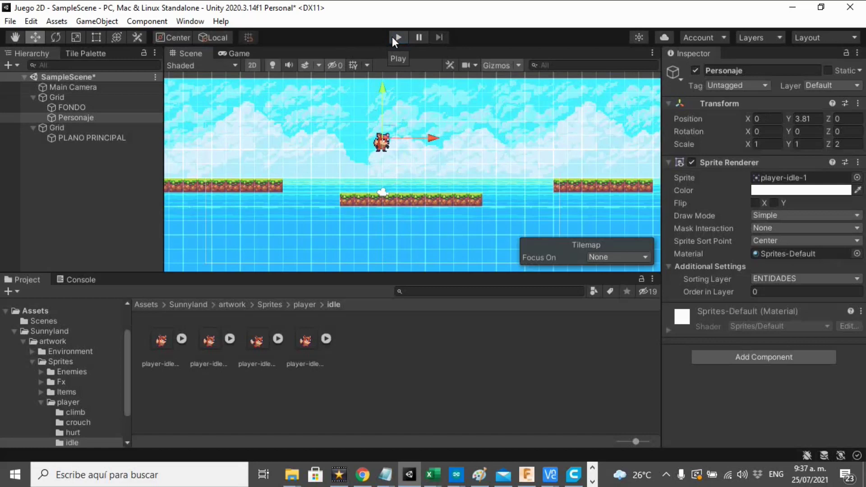
{"action": "left_click", "coordinate": [400, 36]}
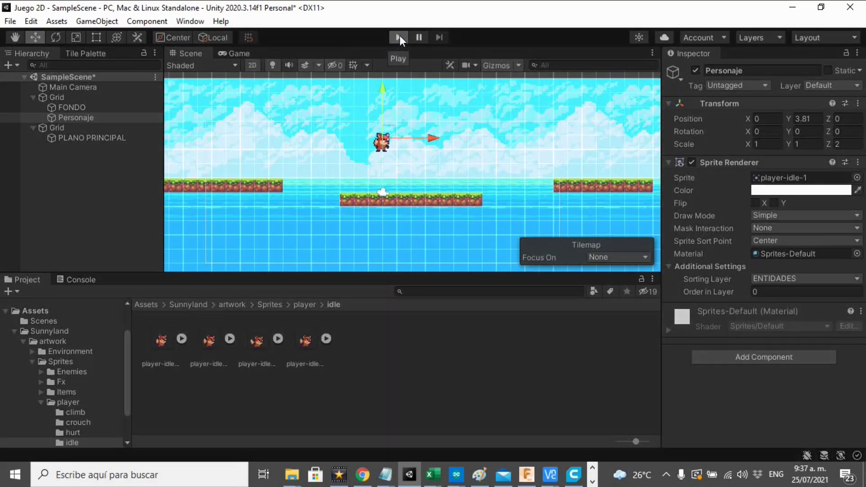